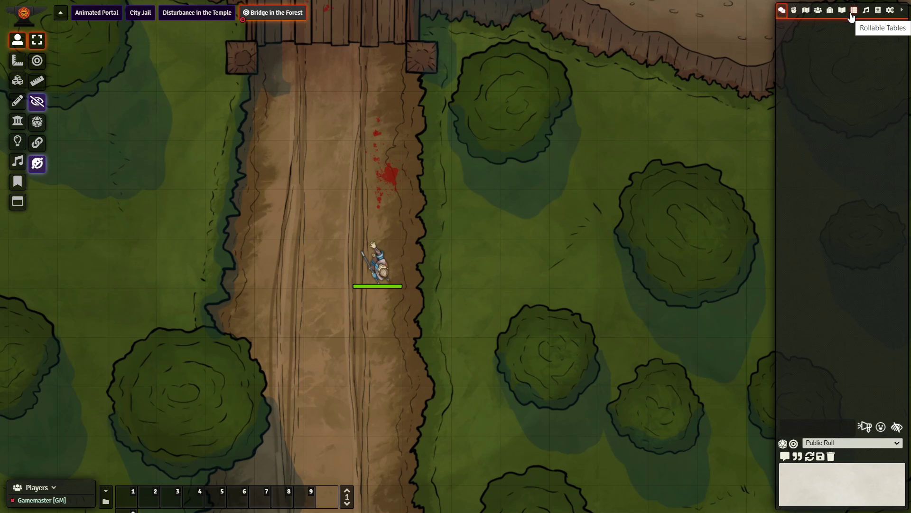
# Show the world's rollable tables, then switch to the compendium packs list.
pyautogui.click(852, 15)
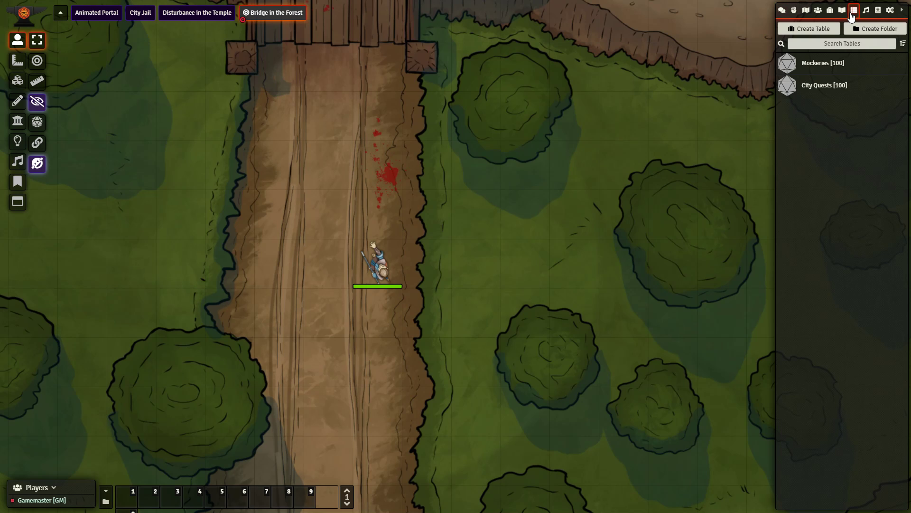
pyautogui.click(880, 13)
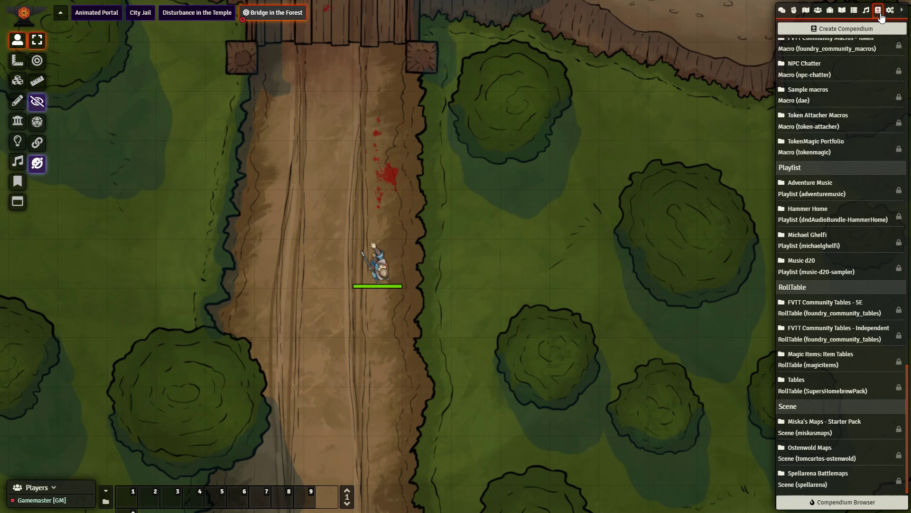
# Clear the fish search and browse every table in FVTT Community Tables - Independent, then close it.
pyautogui.click(835, 333)
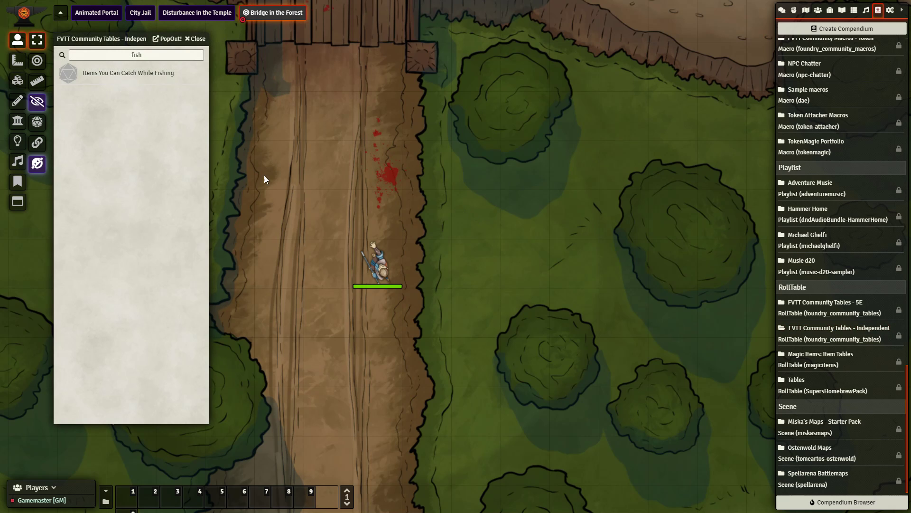
pyautogui.click(204, 53)
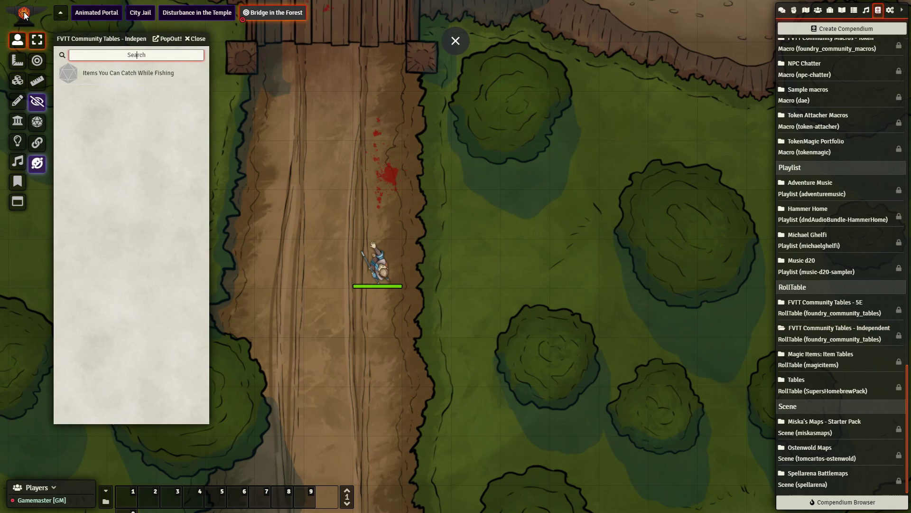
pyautogui.press('BackSpace')
pyautogui.press('BackSpace')
pyautogui.press('BackSpace')
pyautogui.press('BackSpace')
pyautogui.scroll(-20, 164, 150)
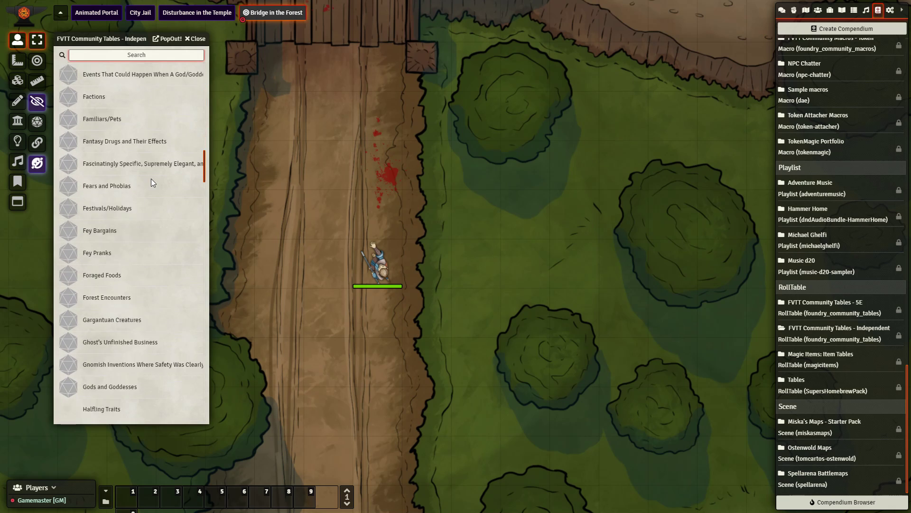
pyautogui.scroll(-20, 150, 174)
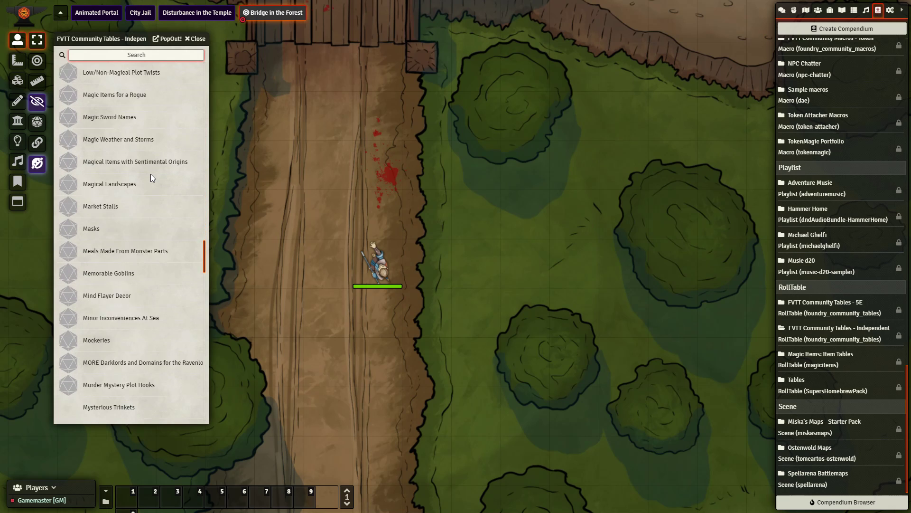
pyautogui.scroll(-20, 150, 174)
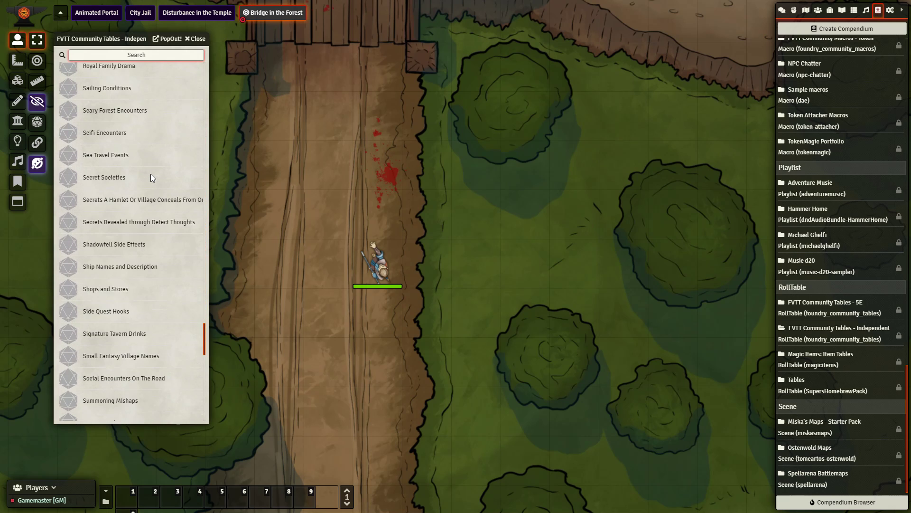
pyautogui.scroll(-5, 150, 174)
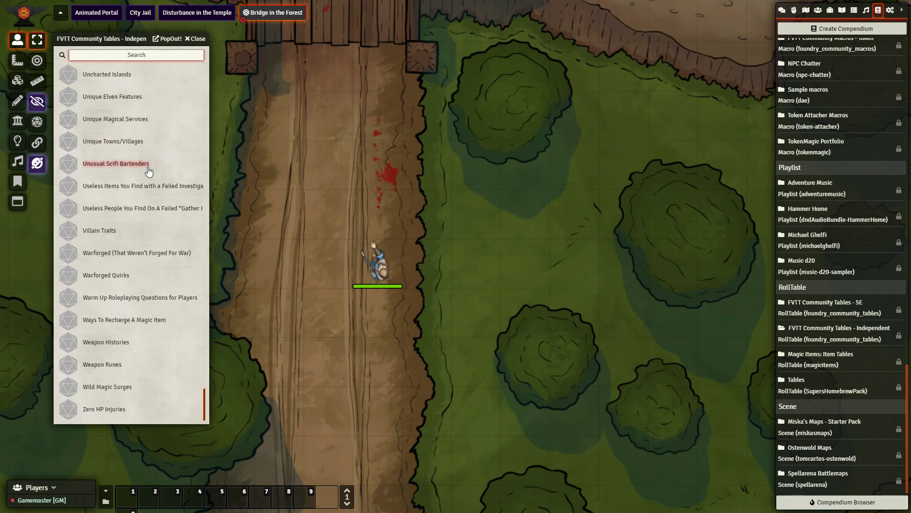
pyautogui.scroll(15, 148, 172)
pyautogui.scroll(20, 148, 171)
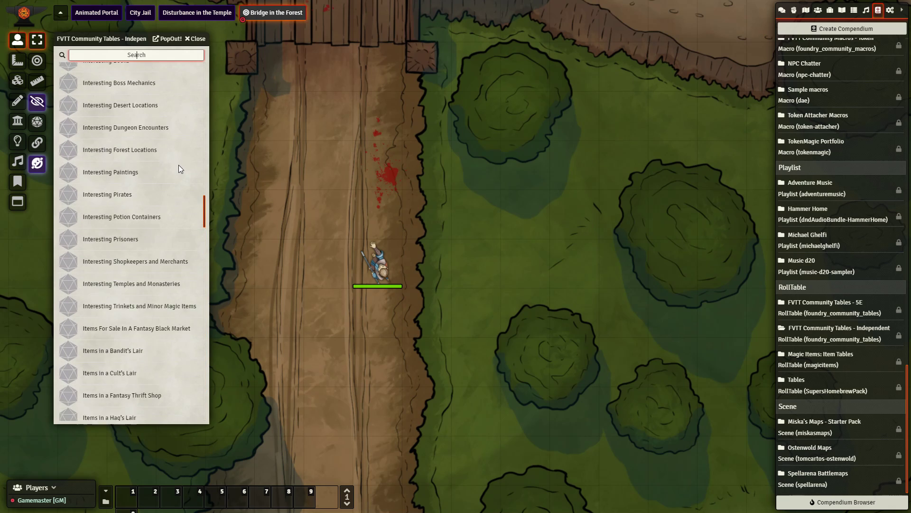
pyautogui.scroll(20, 175, 163)
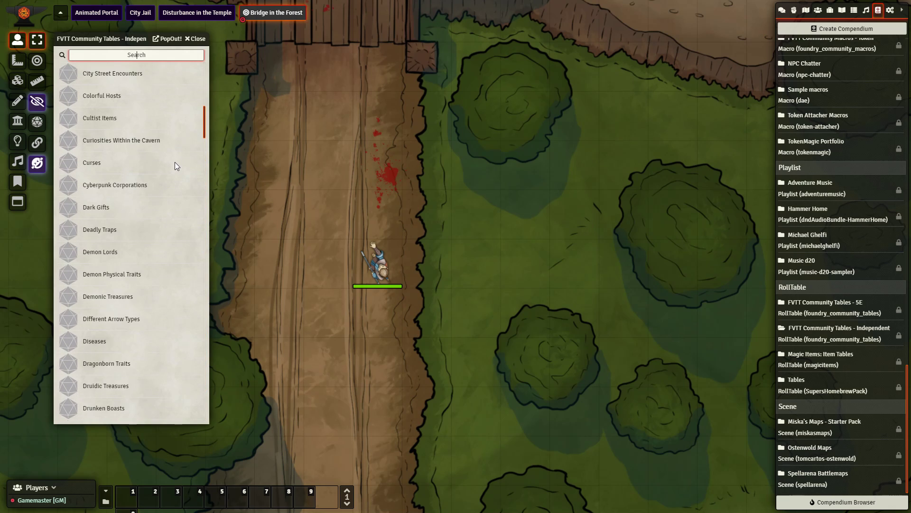
pyautogui.click(198, 40)
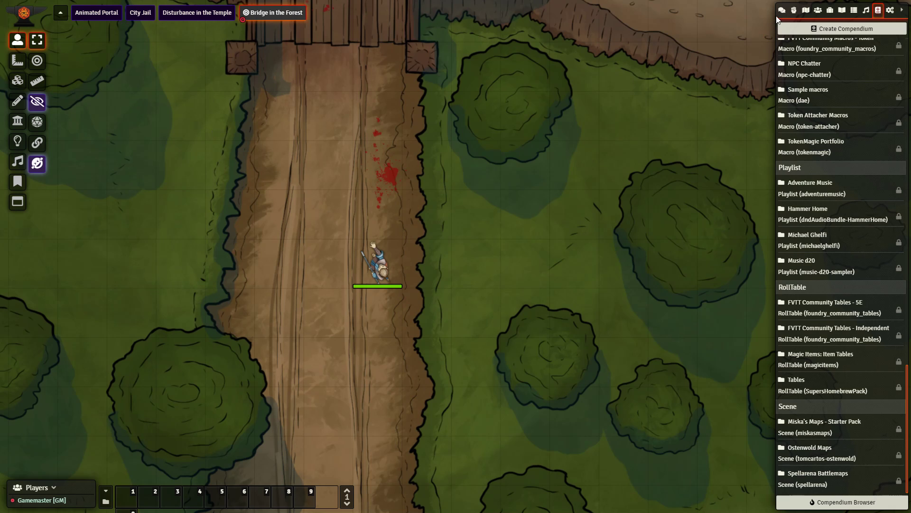
# Import Angels and Their Descriptions from the Independent community pack into the world's tables.
pyautogui.click(847, 310)
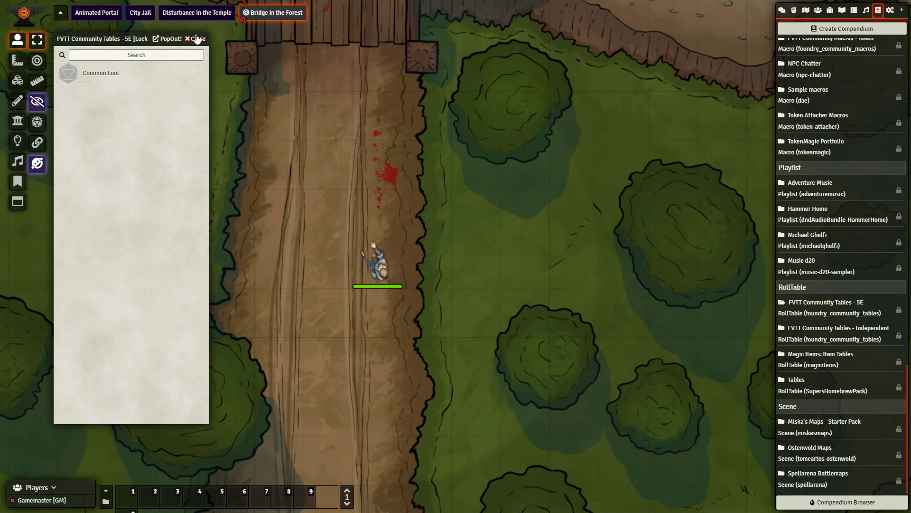
pyautogui.click(195, 38)
pyautogui.click(834, 331)
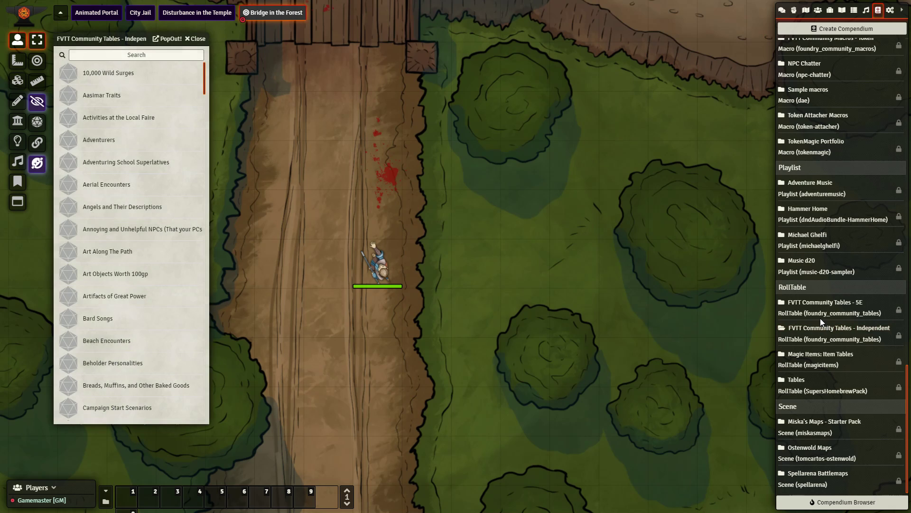
pyautogui.rightClick(151, 210)
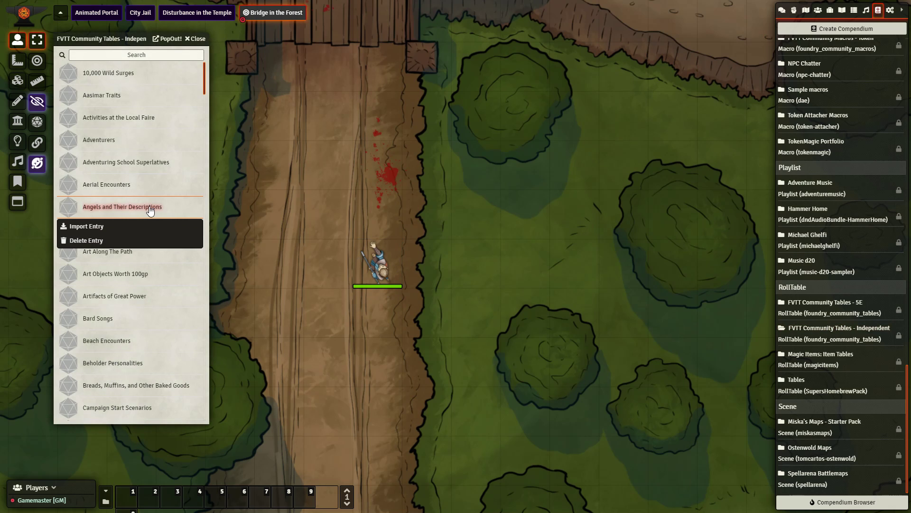
pyautogui.click(132, 223)
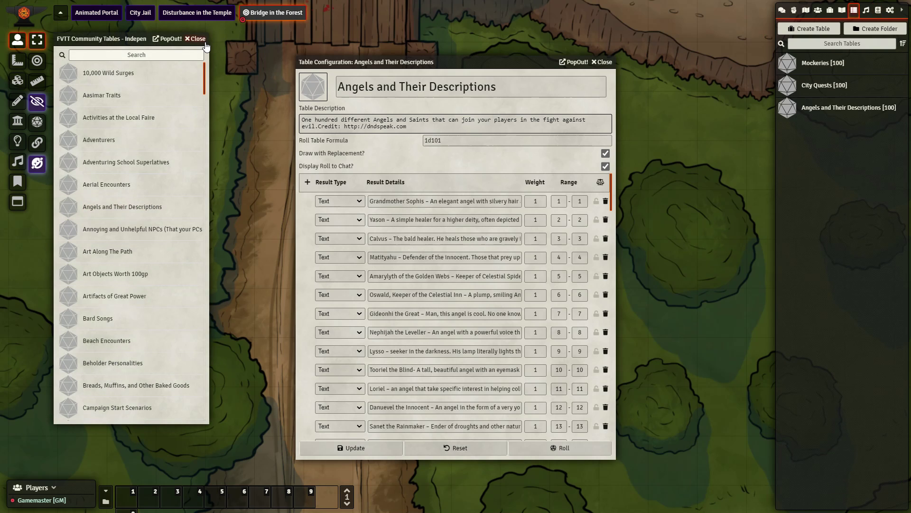
pyautogui.click(196, 38)
pyautogui.click(594, 62)
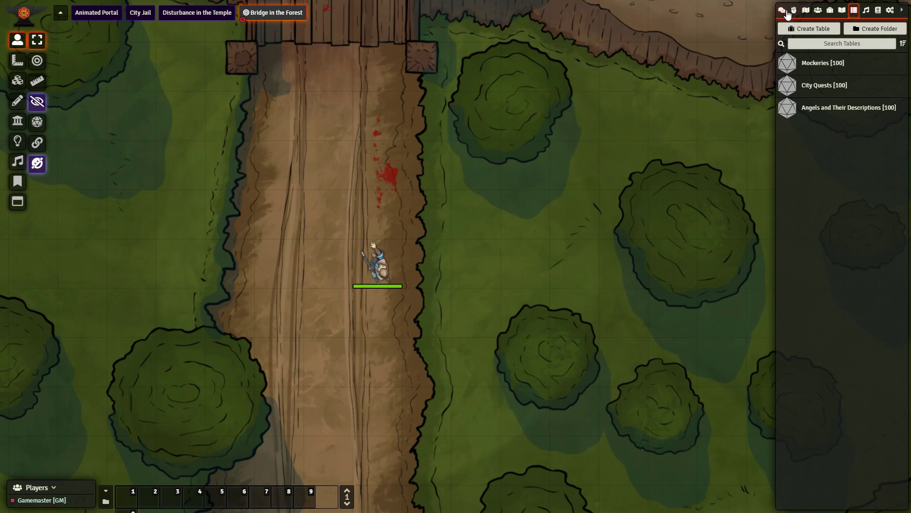
# Check the sidebar directories and the City Quests table, then return to the chat log.
pyautogui.click(782, 10)
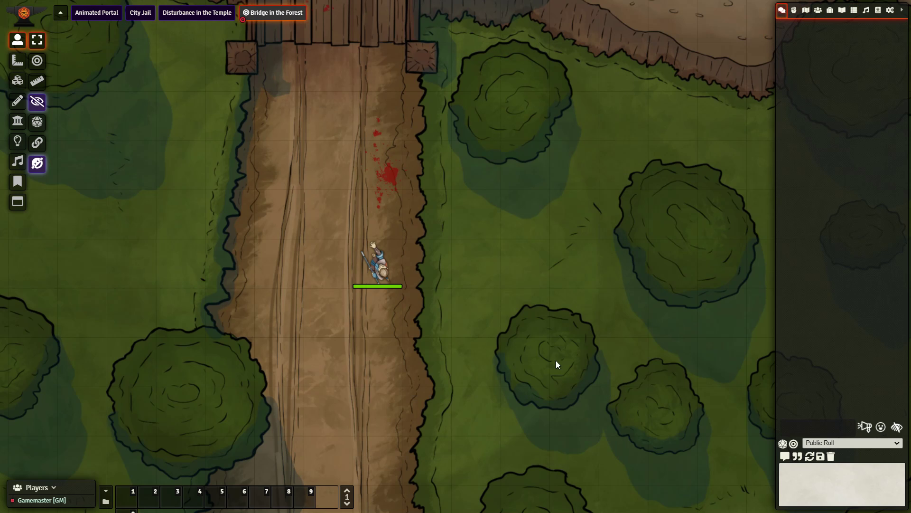
pyautogui.click(842, 10)
pyautogui.click(818, 10)
pyautogui.click(830, 10)
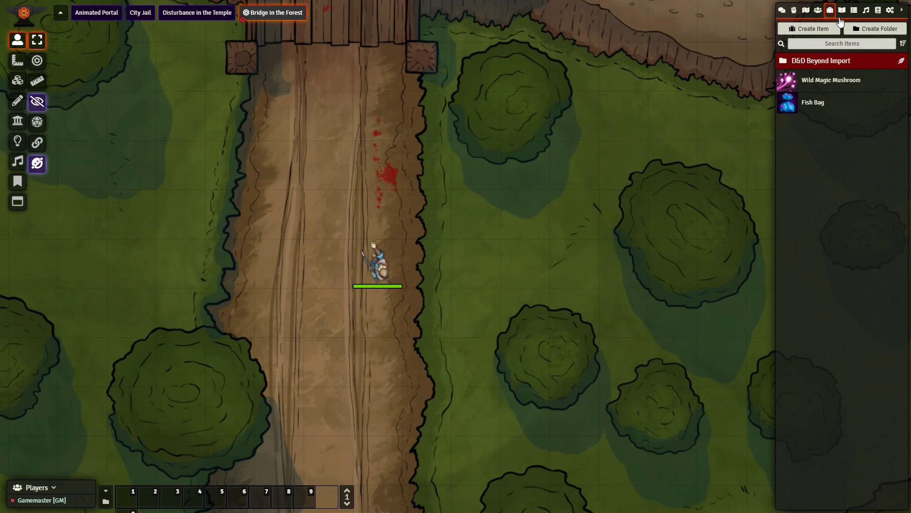
pyautogui.click(854, 10)
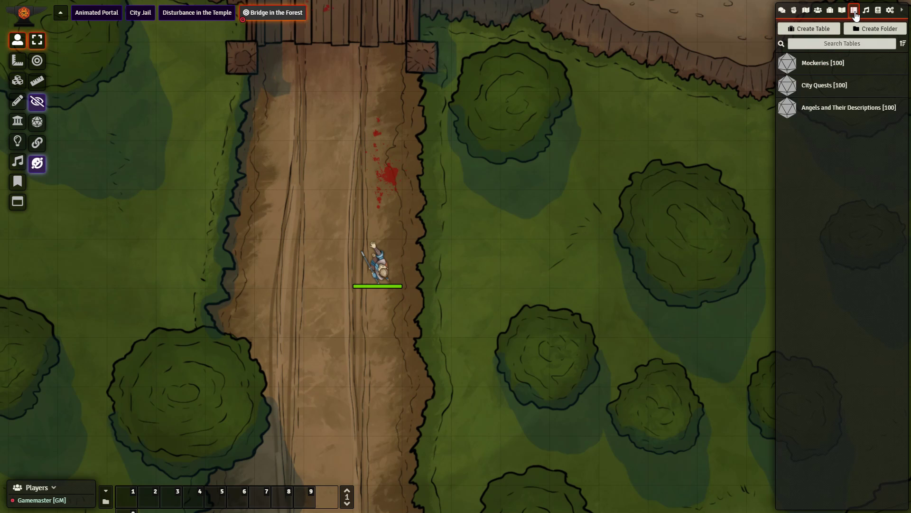
pyautogui.click(817, 87)
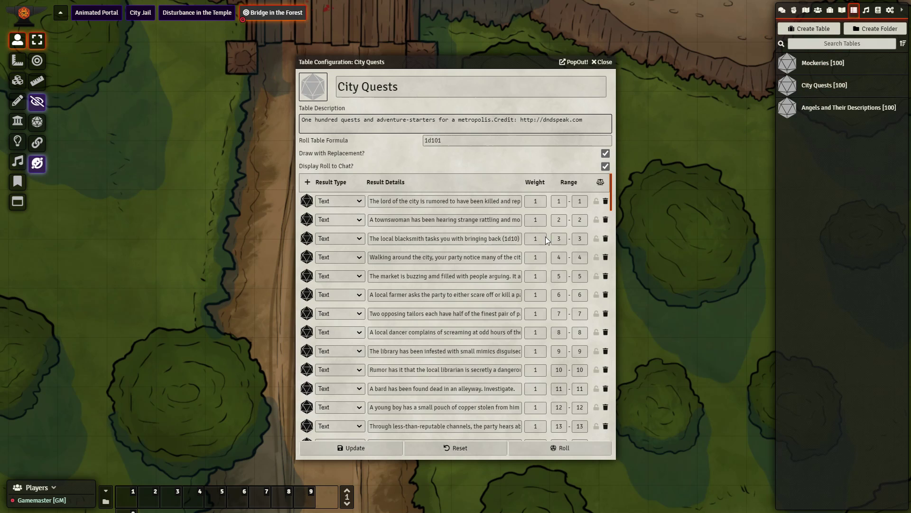
pyautogui.click(599, 68)
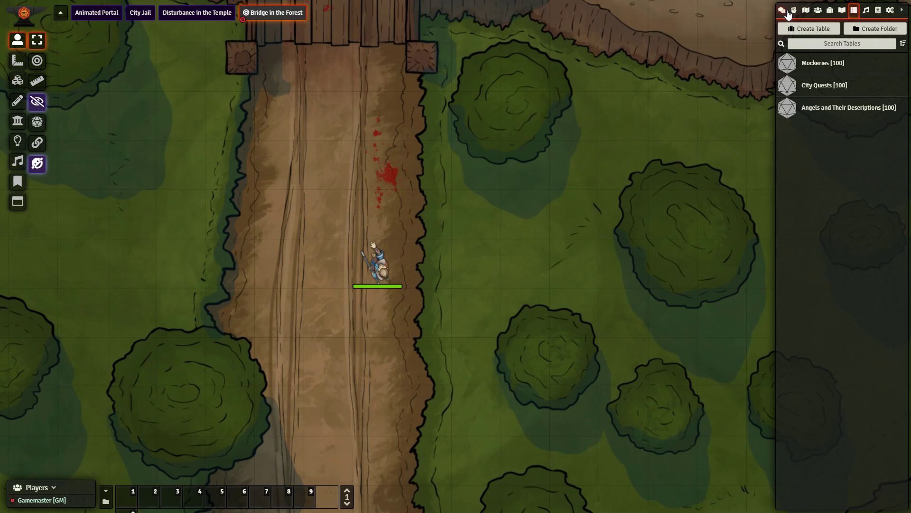
pyautogui.click(783, 10)
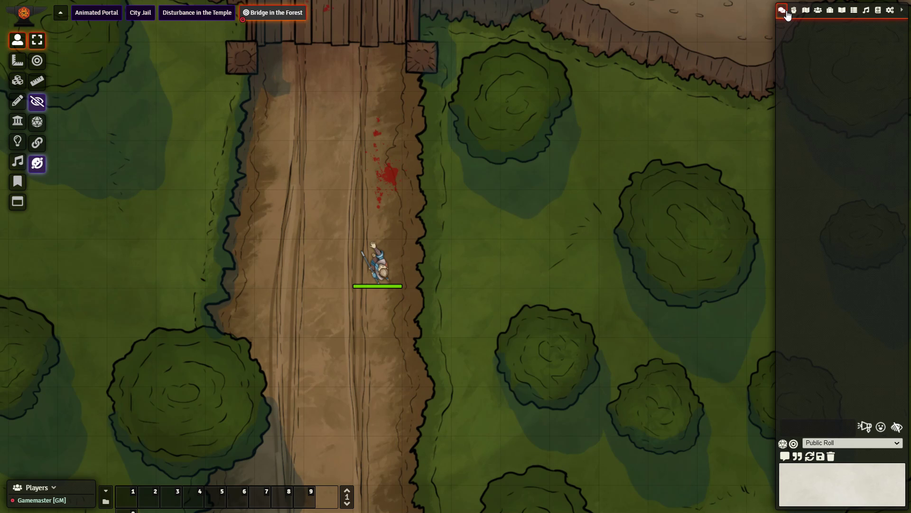
# Roll Angels and Their Descriptions from the chat quick-roll list, posting a result of 71.
pyautogui.click(794, 444)
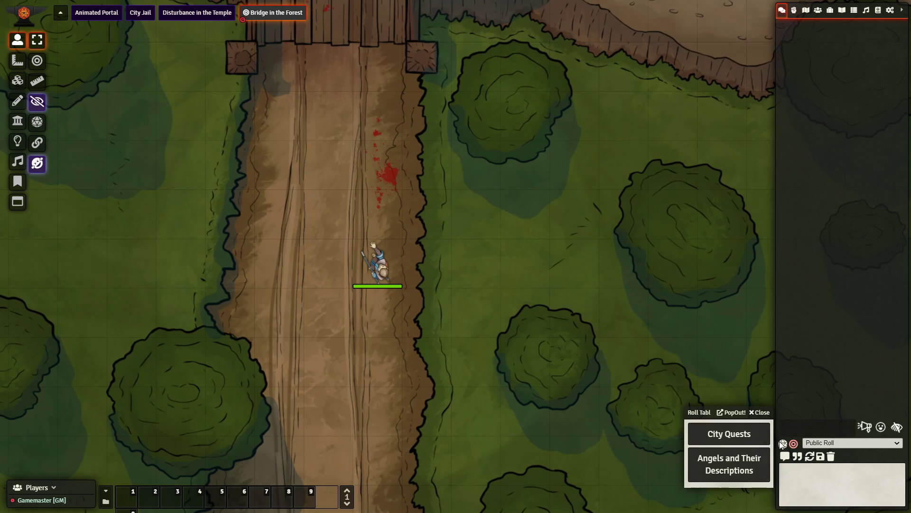
pyautogui.click(730, 463)
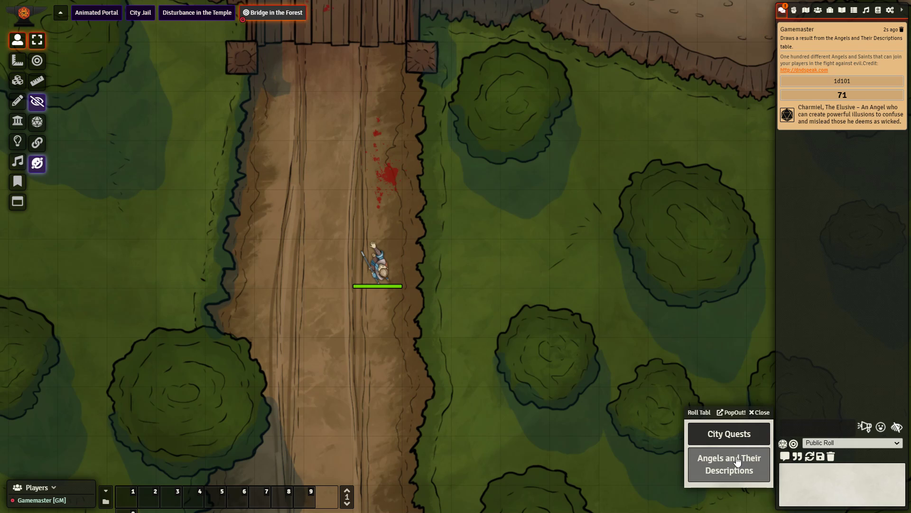
pyautogui.click(794, 444)
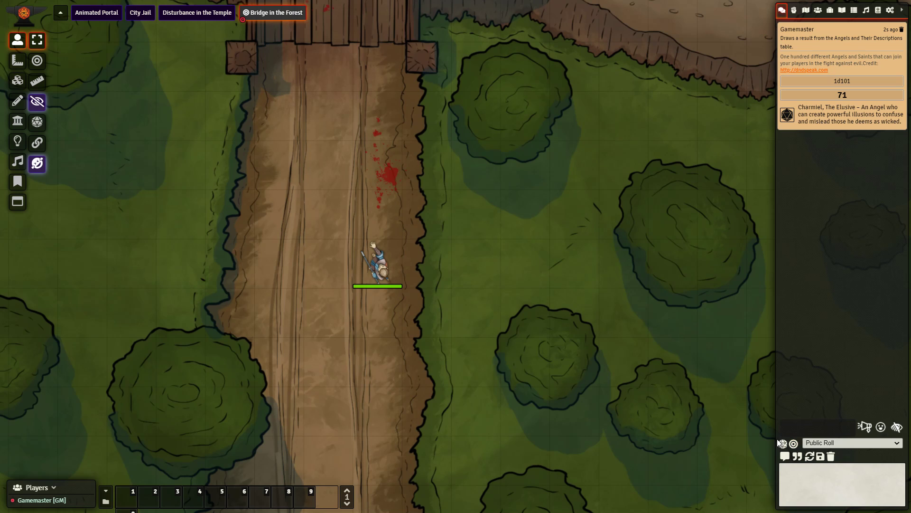
pyautogui.click(886, 14)
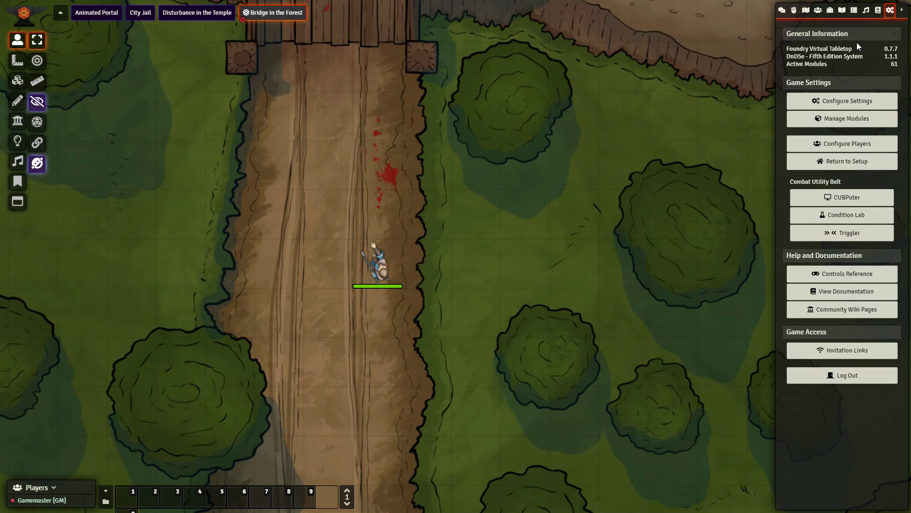
# Switch the sidebar to Actors, then to Items showing Wild Magic Mushroom and Fish Bag.
pyautogui.click(819, 10)
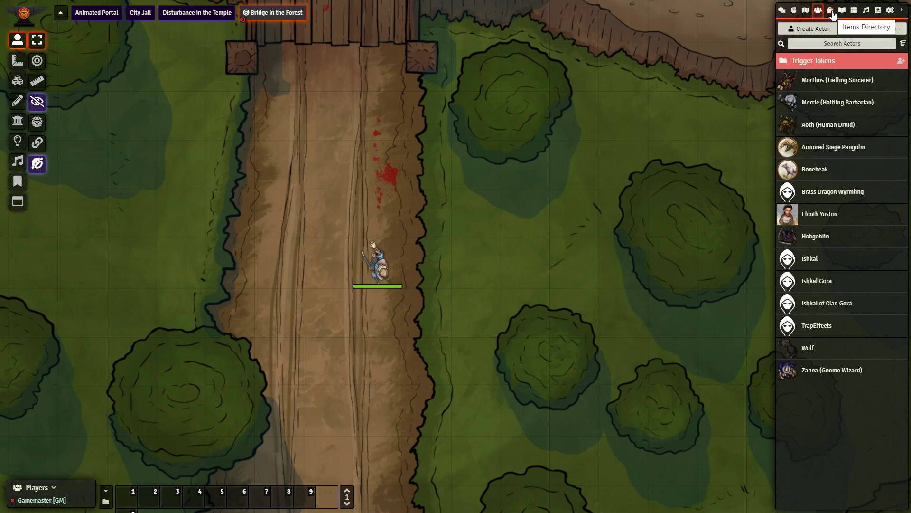
pyautogui.click(832, 12)
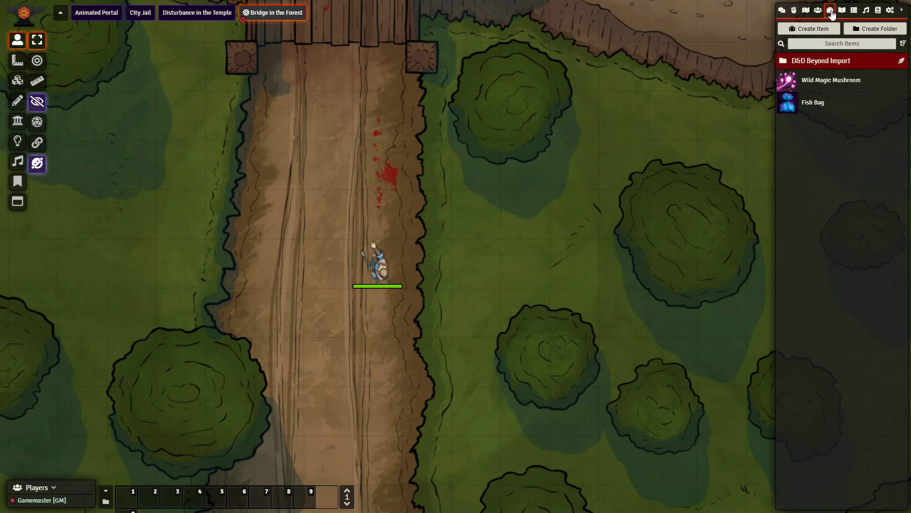
# On Wild Magic Mushroom's Magic Item tab, toggle 'Is a Magic Item?' off and on to clear charges and table.
pyautogui.click(806, 87)
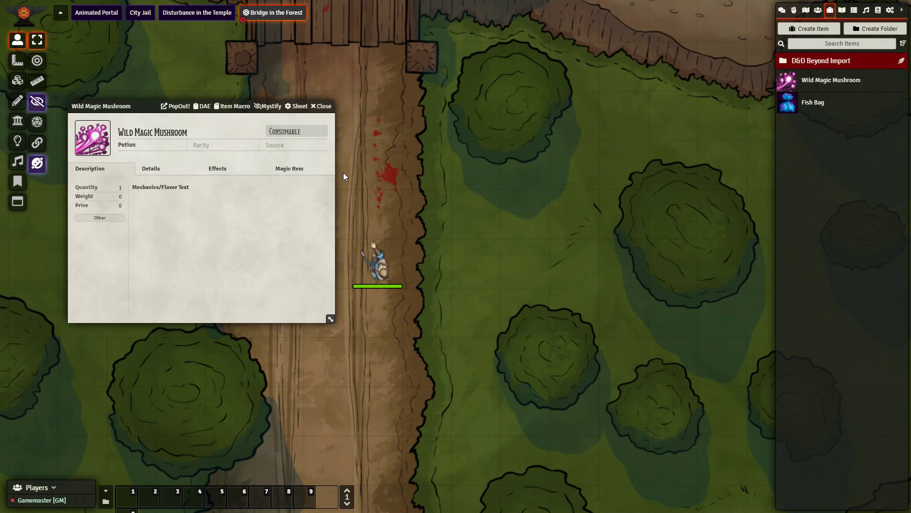
pyautogui.click(314, 166)
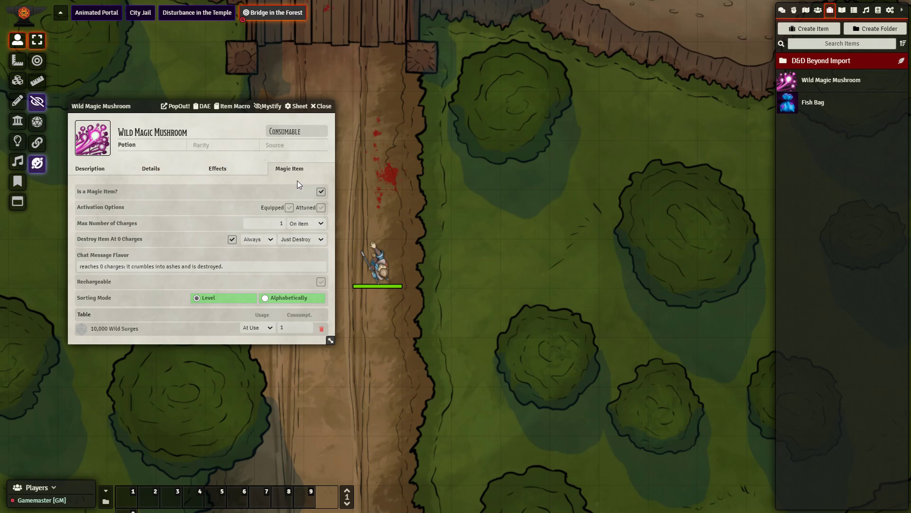
pyautogui.click(321, 192)
pyautogui.click(321, 192)
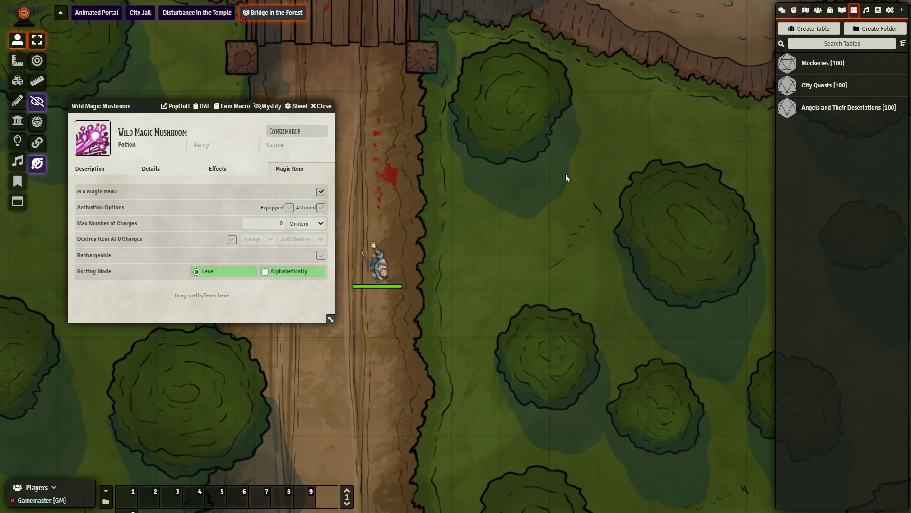
pyautogui.click(879, 12)
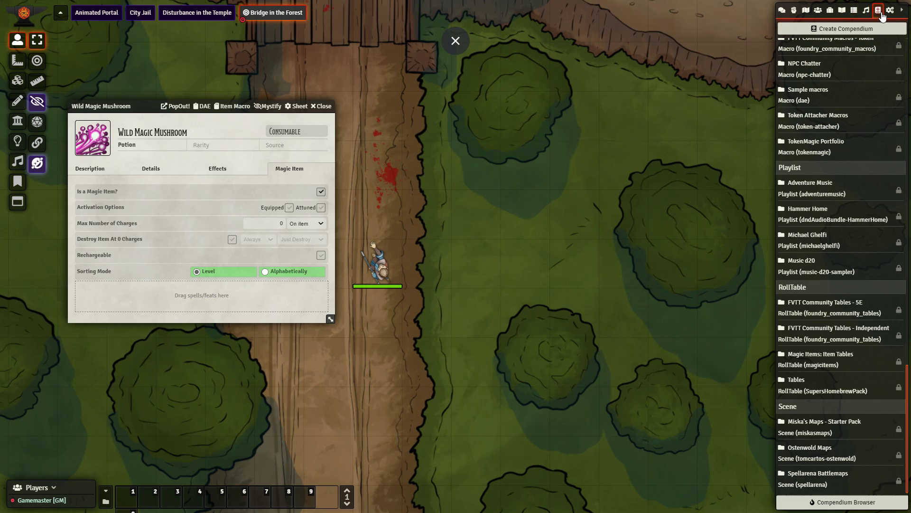
# Drag the 10,000 Wild Surges table from the Independent pack onto Wild Magic Mushroom.
pyautogui.click(844, 330)
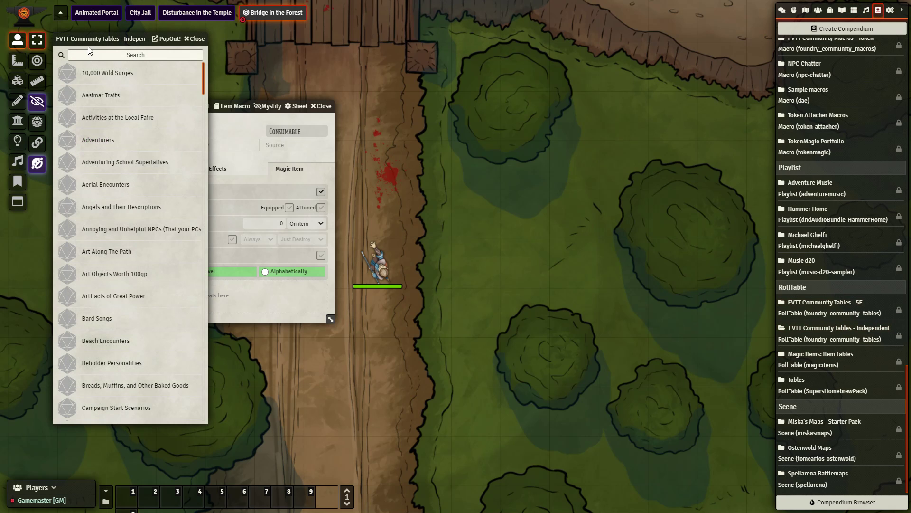
pyautogui.moveTo(90, 42); pyautogui.dragTo(514, 68)
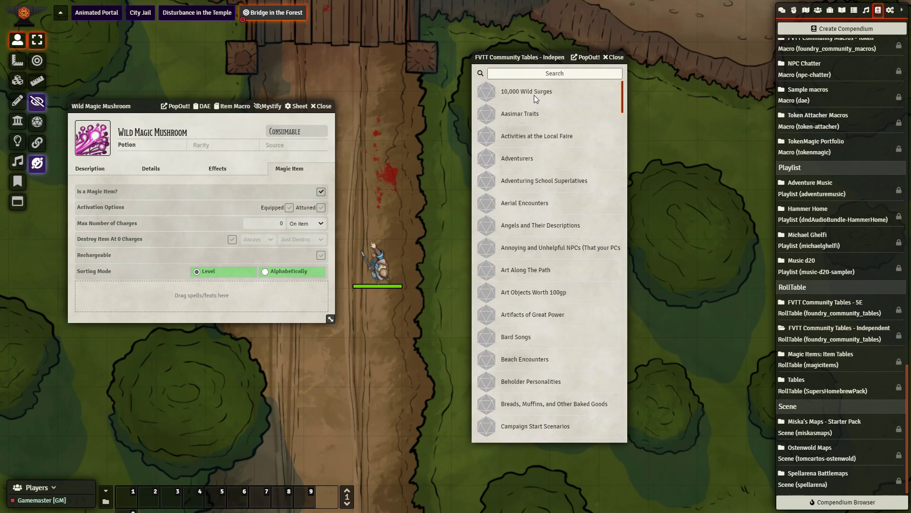
pyautogui.moveTo(540, 96); pyautogui.dragTo(261, 304)
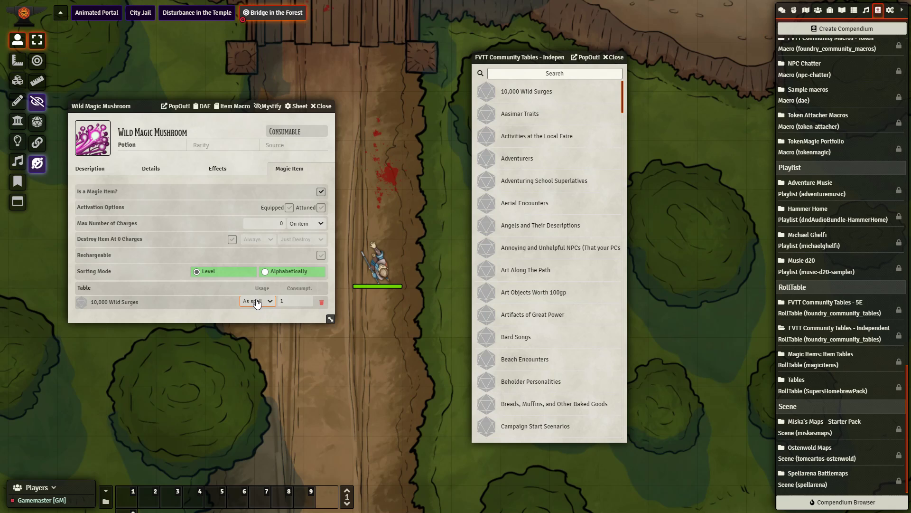
# Give the mushroom 1 max charge and have it destroyed at 0 charges (Always / Just Destroy).
pyautogui.click(282, 302)
pyautogui.doubleClick(282, 302)
pyautogui.click(278, 223)
pyautogui.write('1')
pyautogui.press('BackSpace')
pyautogui.write('1')
pyautogui.click(234, 241)
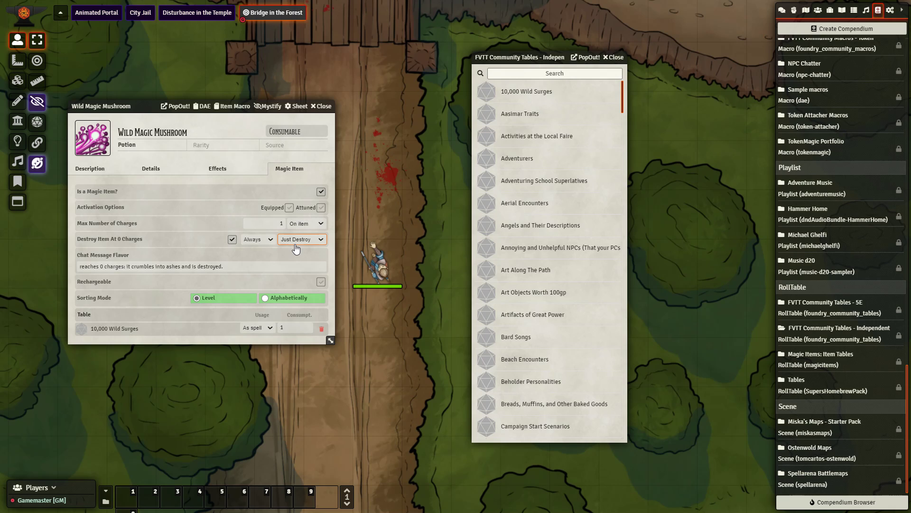
pyautogui.click(316, 106)
# From the character sheet, use the mushroom's 10,000 Wild Surges entry, rolling 917 and consuming it.
pyautogui.doubleClick(378, 263)
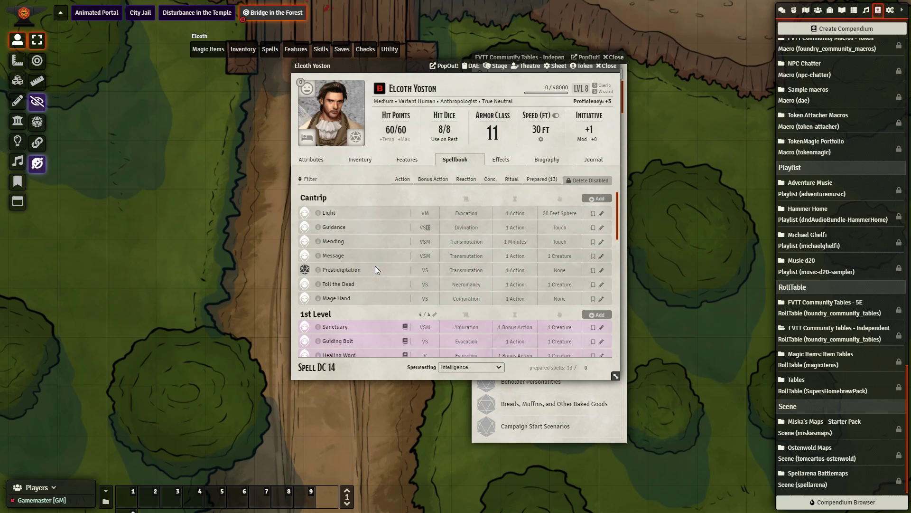
pyautogui.scroll(-5, 373, 263)
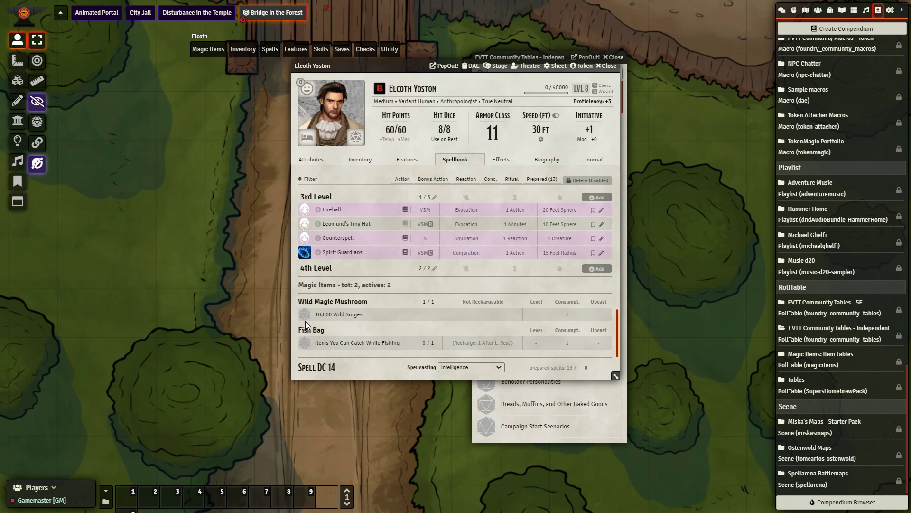
pyautogui.click(305, 315)
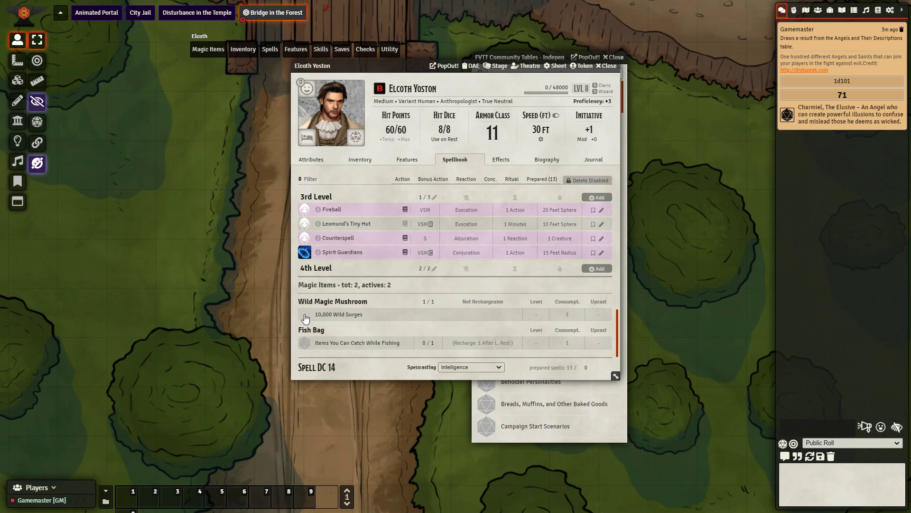
pyautogui.click(304, 315)
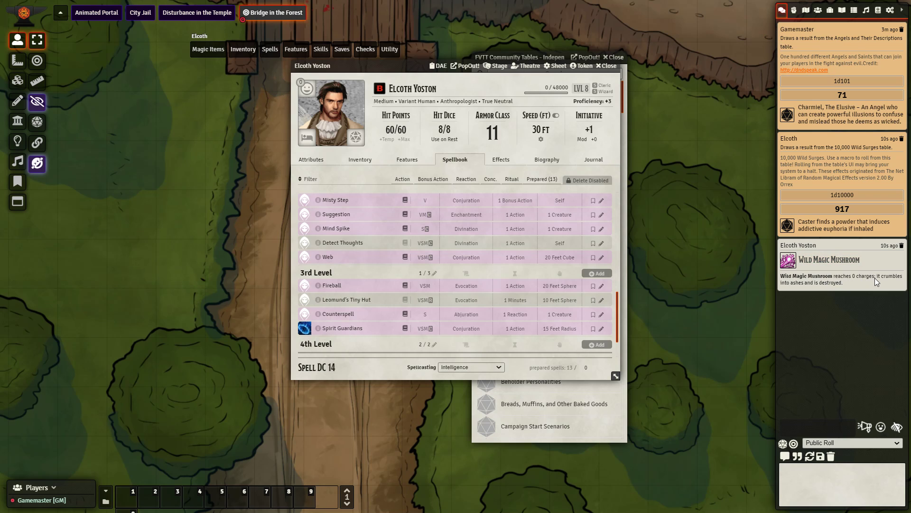
pyautogui.scroll(-1, 479, 289)
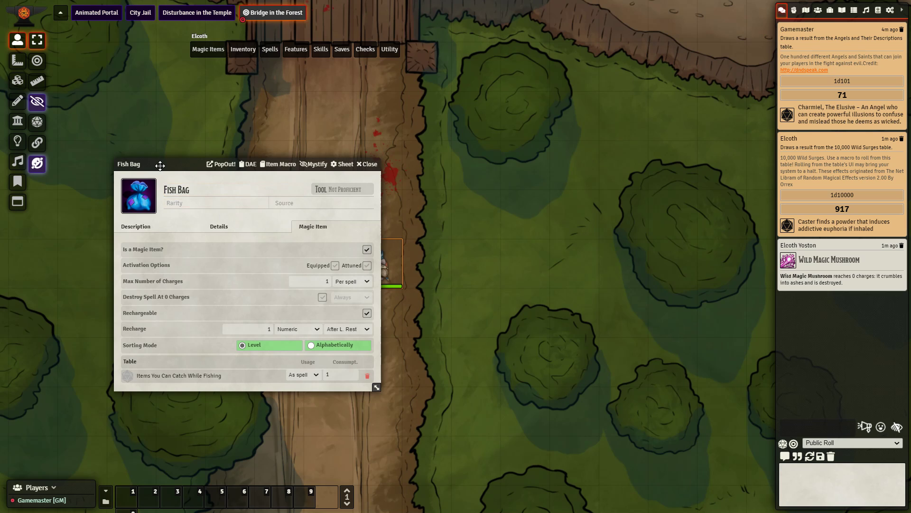
# Set Fish Bag to 1 max charge, rechargeable by 1 after a long rest.
pyautogui.moveTo(160, 165); pyautogui.dragTo(113, 152)
pyautogui.tripleClick(133, 177)
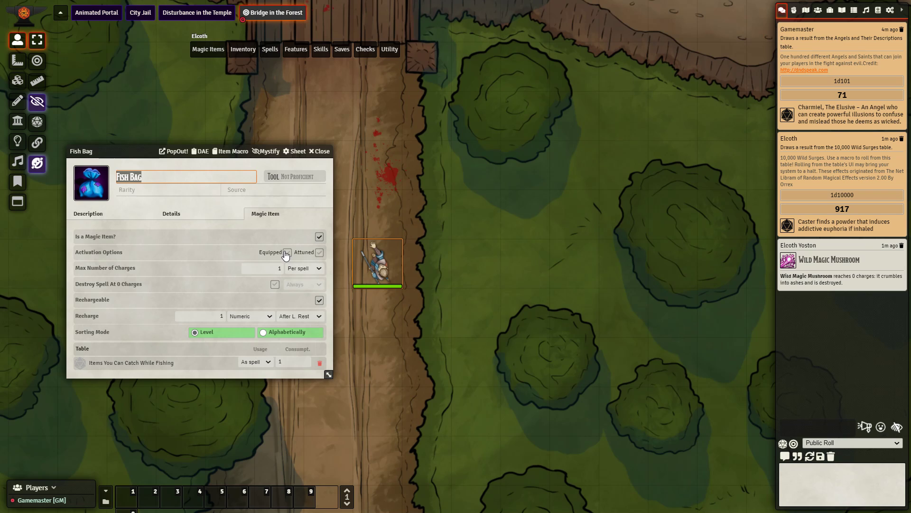
pyautogui.click(278, 268)
pyautogui.doubleClick(278, 268)
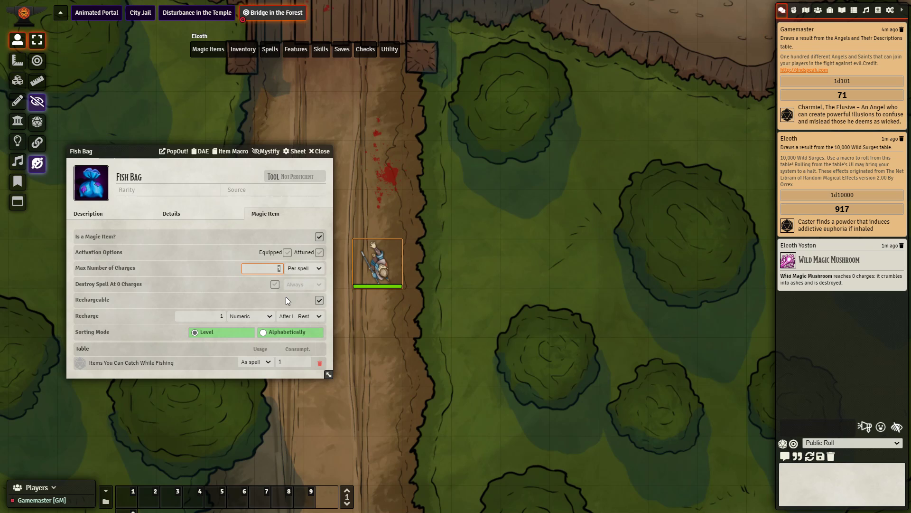
pyautogui.doubleClick(198, 317)
# Close the Fish Bag sheet and open the character's Spellbook tab from their token.
pyautogui.click(320, 151)
pyautogui.doubleClick(375, 258)
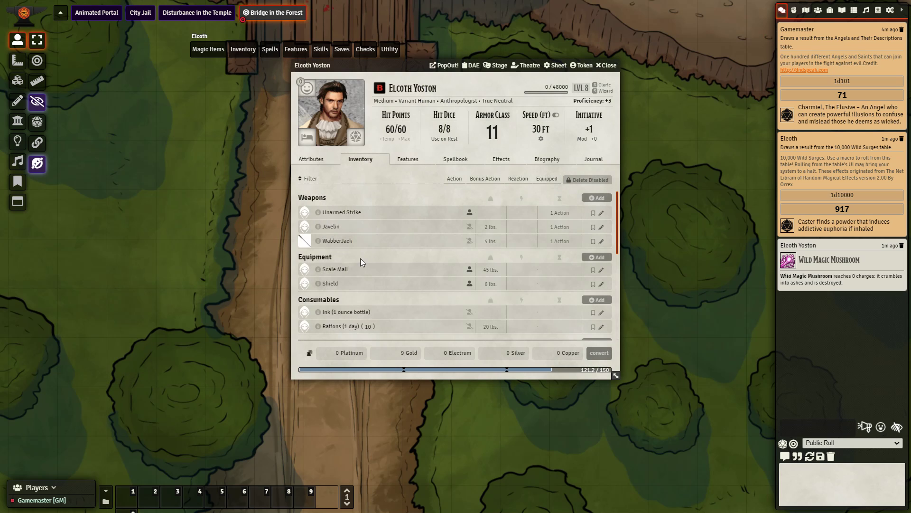
pyautogui.scroll(-5, 360, 258)
pyautogui.scroll(3, 336, 249)
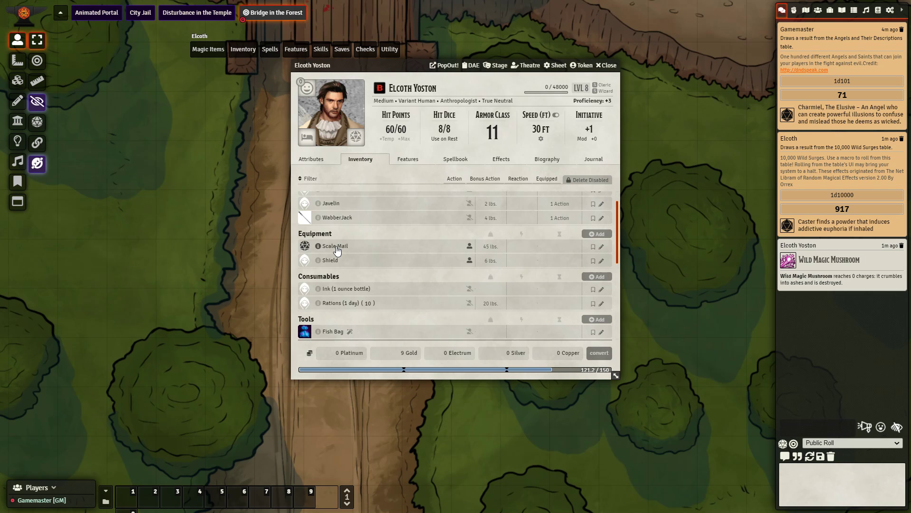
pyautogui.scroll(-3, 417, 196)
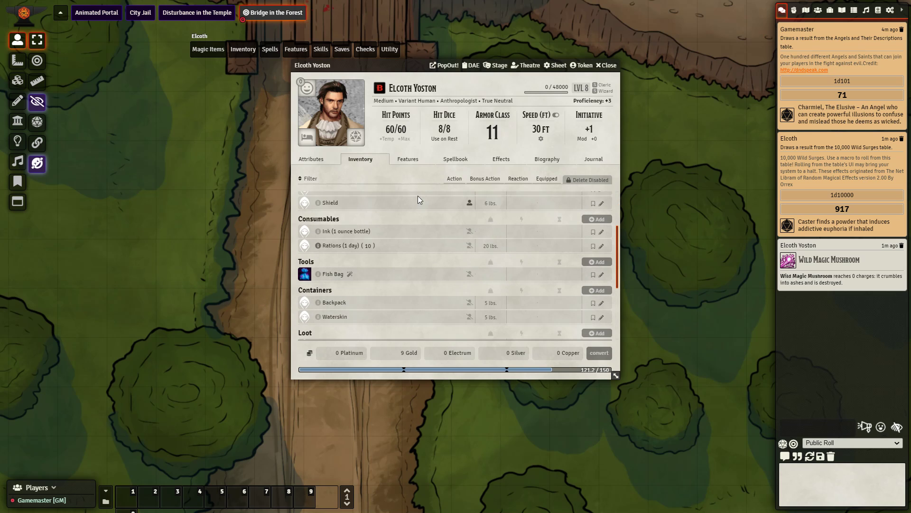
pyautogui.click(457, 158)
# Spend the Fish Bag charge, rolling 54 on Items You Can Catch While Fishing (0/1 charges).
pyautogui.scroll(-10, 405, 285)
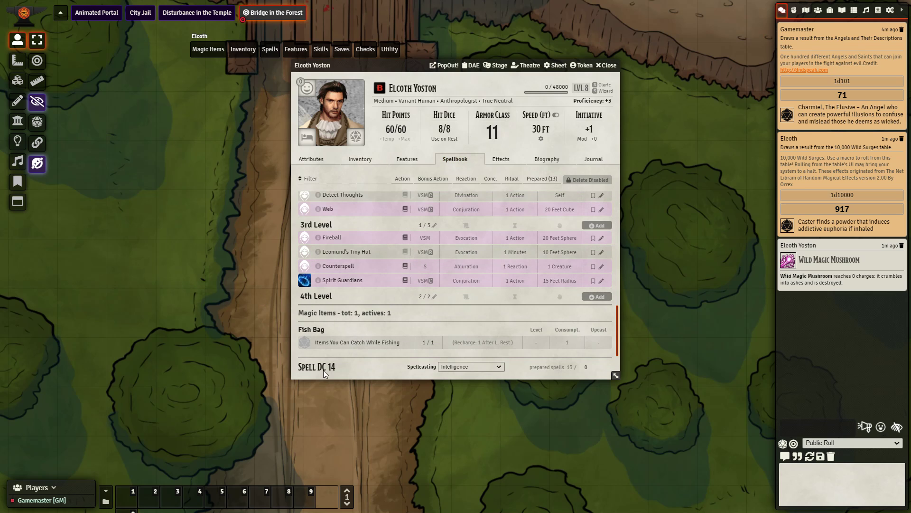
pyautogui.click(303, 343)
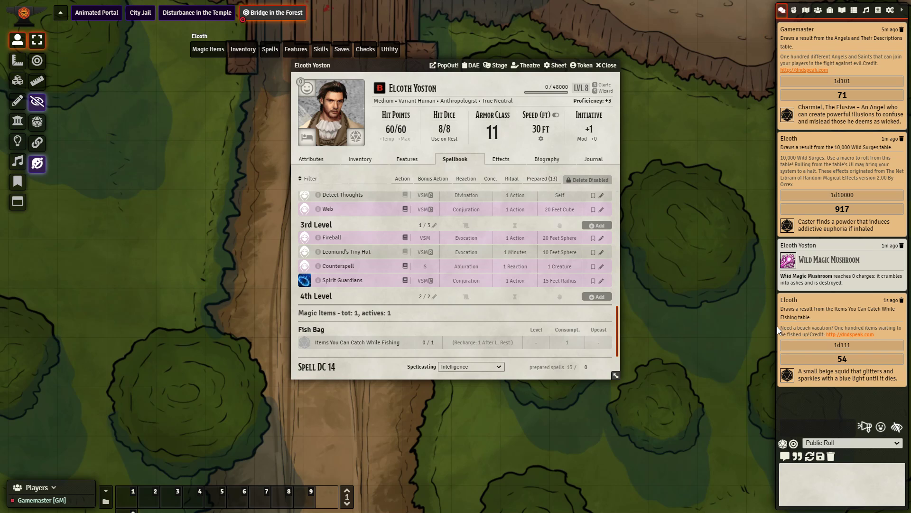
pyautogui.click(305, 345)
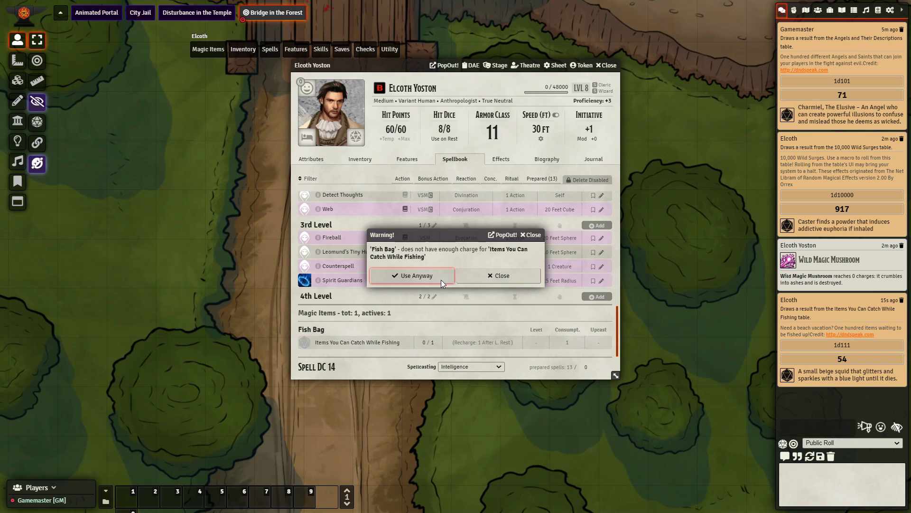
# Dismiss the no-charge warning, close the sheet, and put City Quests in macro slot 1.
pyautogui.click(505, 279)
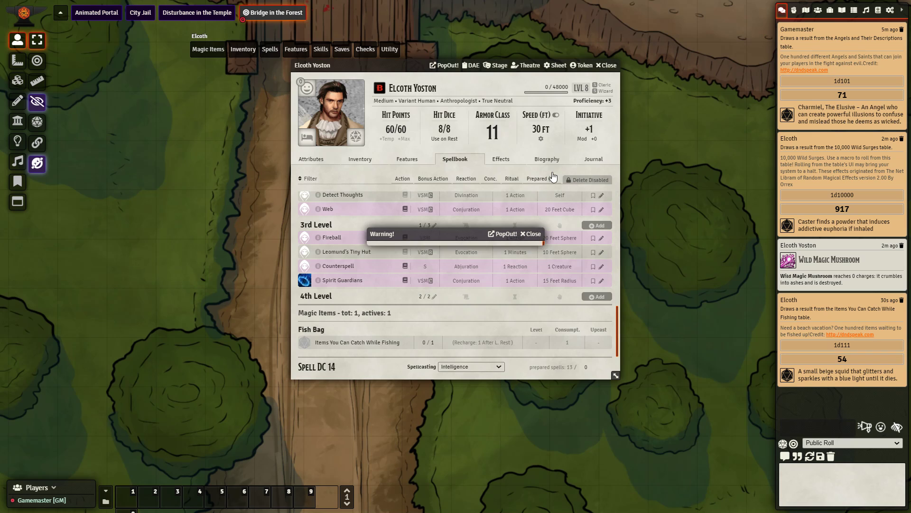
pyautogui.click(605, 65)
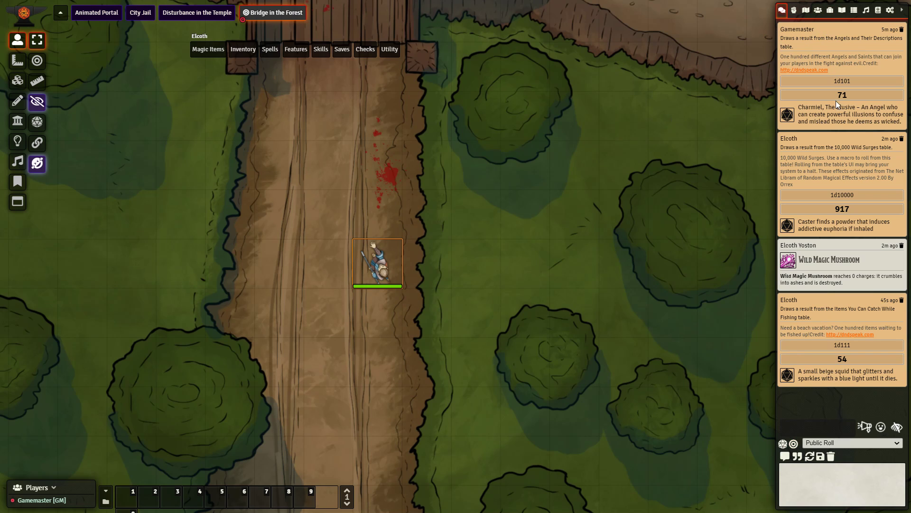
pyautogui.click(842, 11)
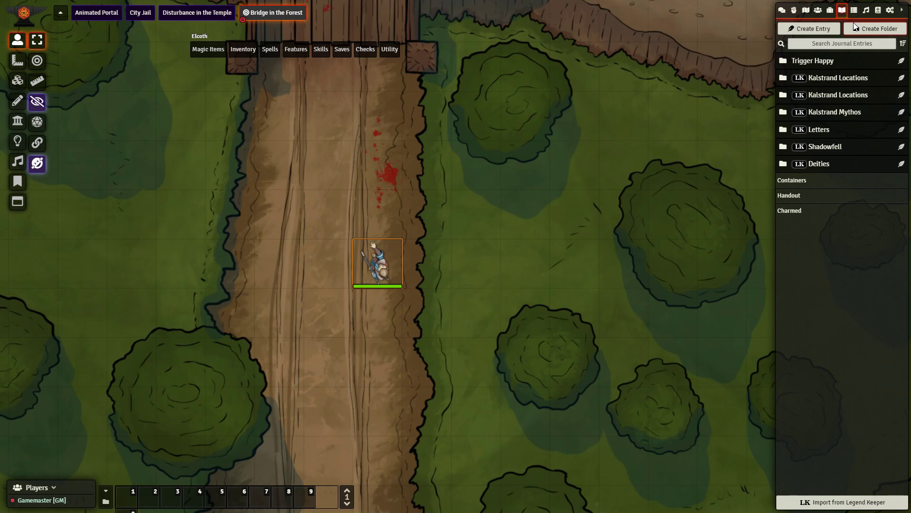
pyautogui.click(854, 10)
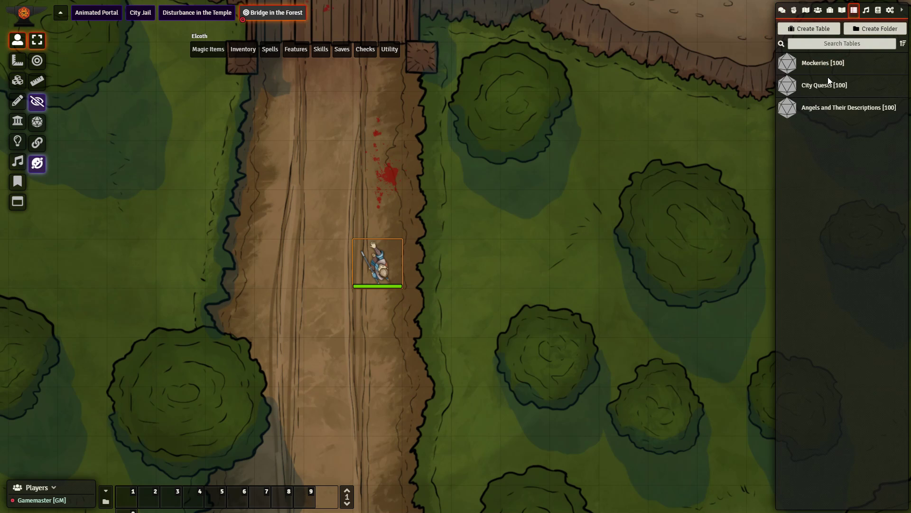
pyautogui.moveTo(828, 81); pyautogui.dragTo(133, 501)
# Roll City Quests twice from macro slot 1, getting 90 and 61 in chat.
pyautogui.click(782, 10)
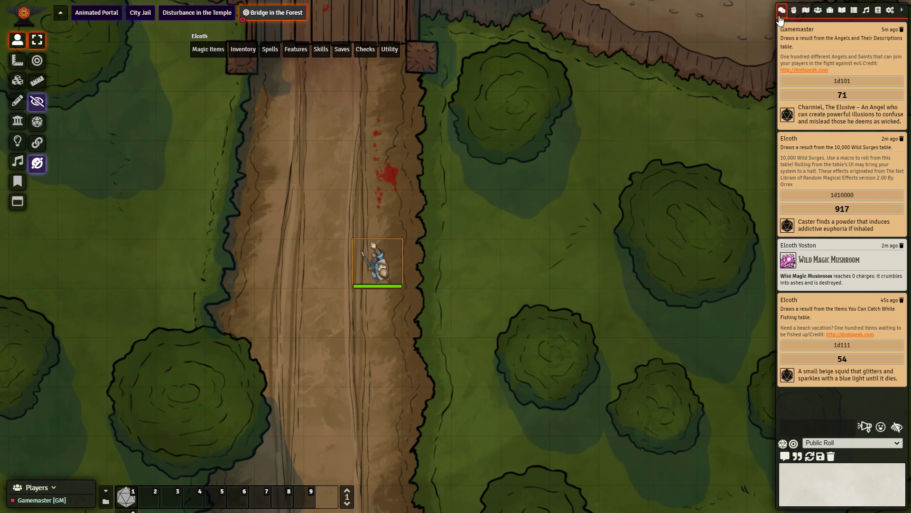
pyautogui.click(135, 498)
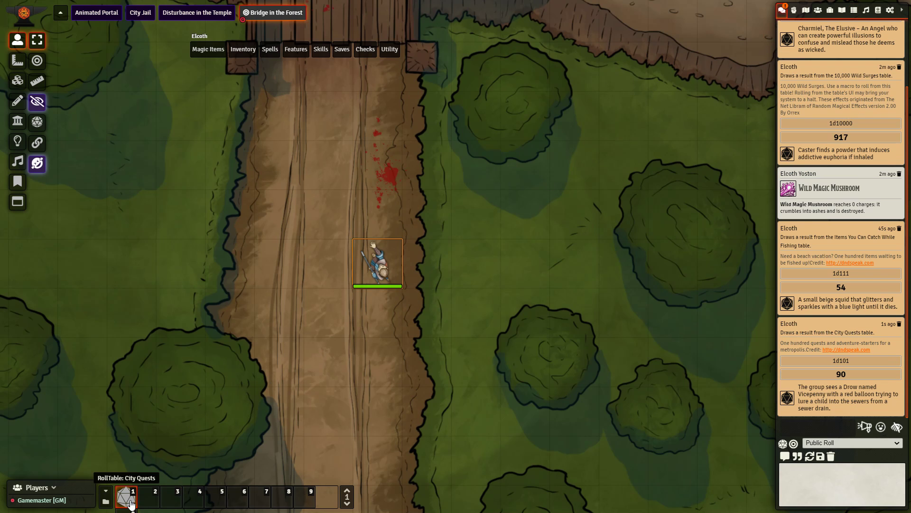
pyautogui.click(136, 498)
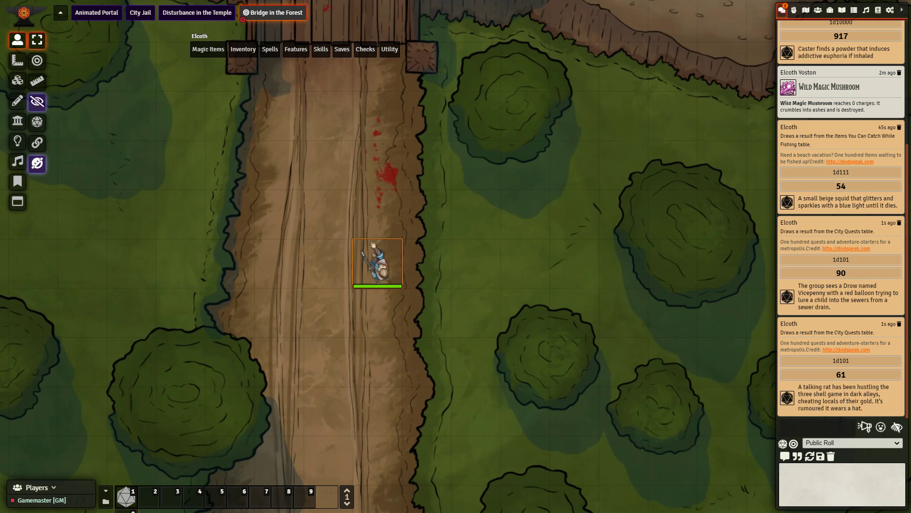
# Open and close the quick roll table chooser, then switch to the targeting tool.
pyautogui.click(792, 445)
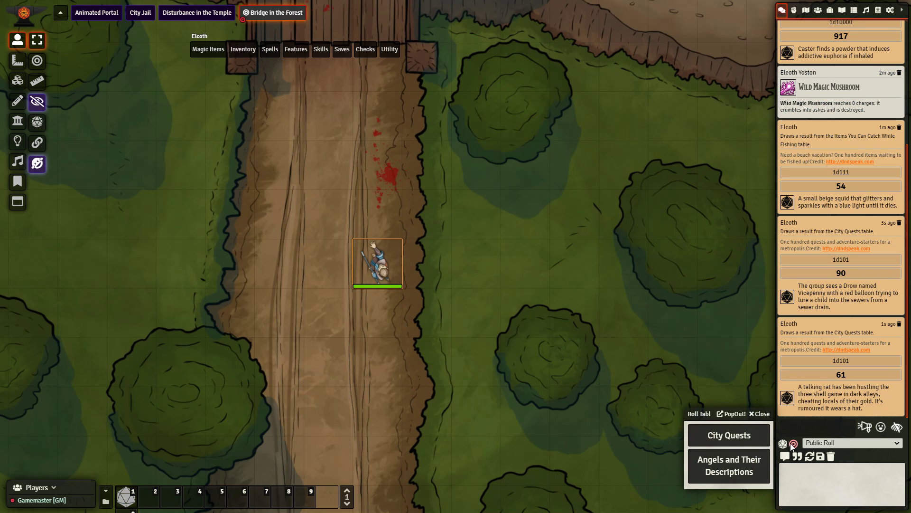
pyautogui.click(791, 445)
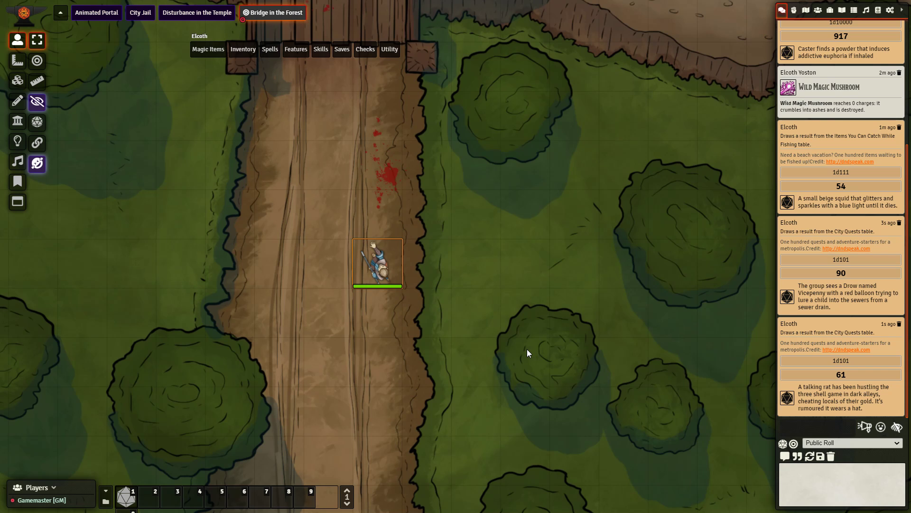
pyautogui.press('t')
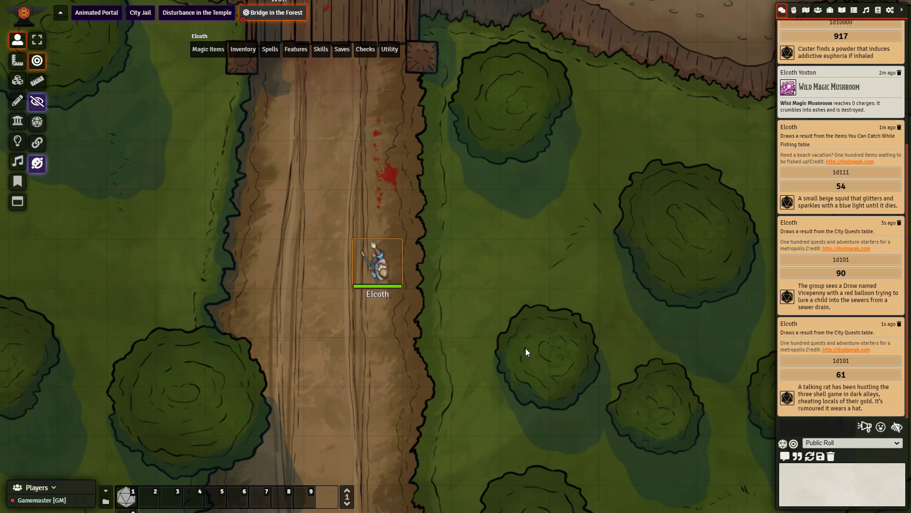